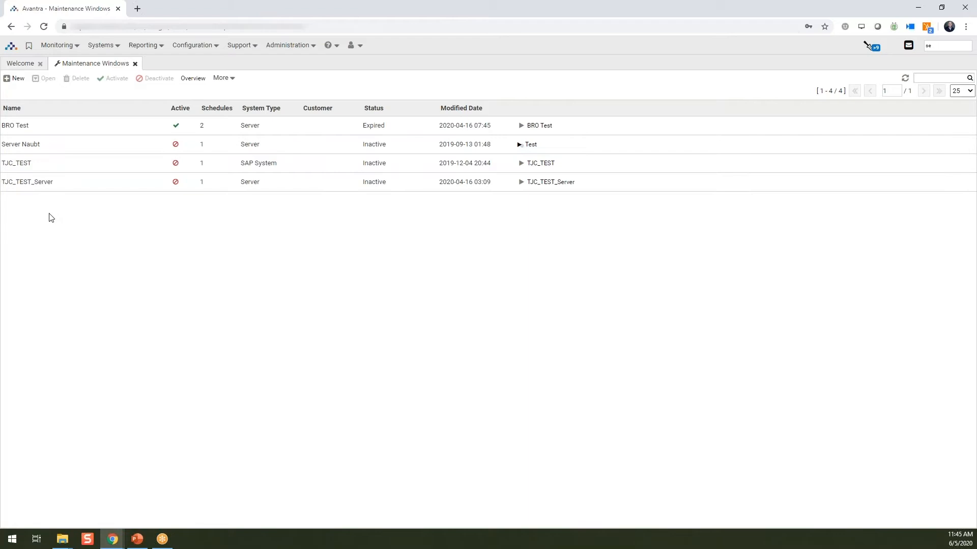
Step: Start a new maintenance window named "Training Maint Window" with the system type SAP System
click(19, 79)
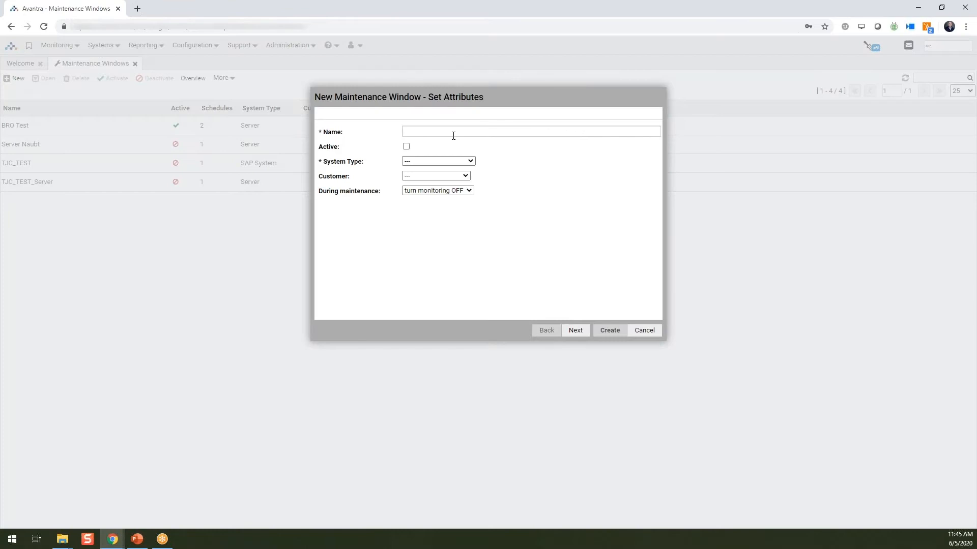
click(452, 136)
text(Training Maint Window)
click(468, 161)
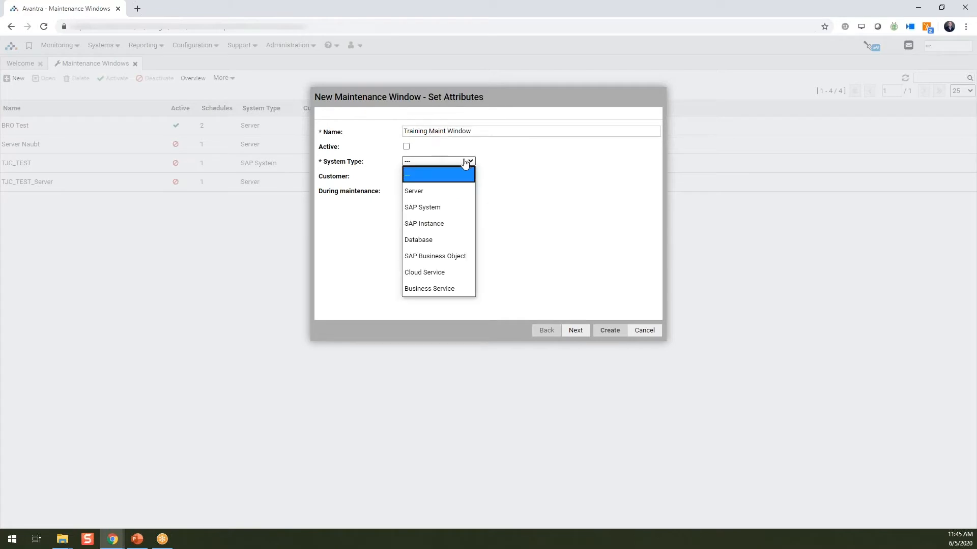
click(456, 208)
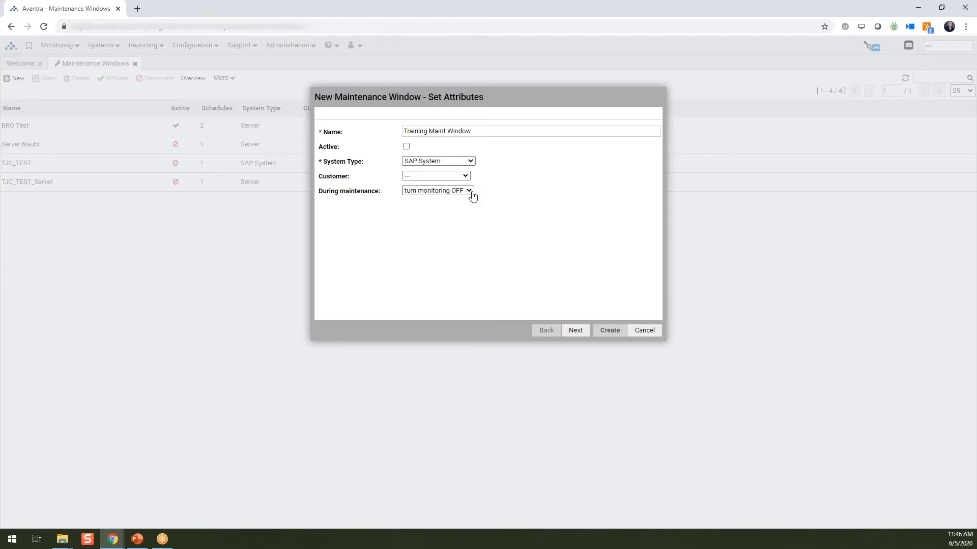
click(572, 330)
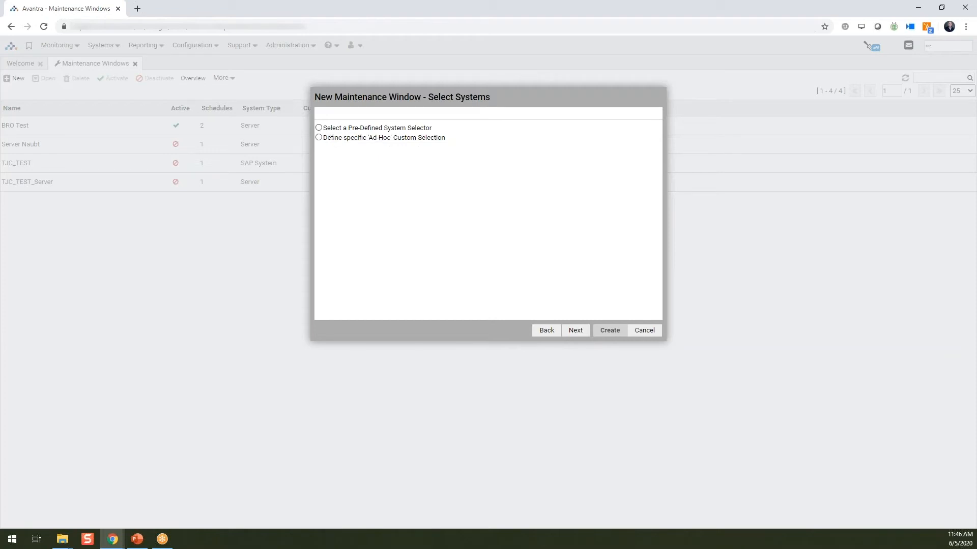
Step: Apply the maintenance window to the pre-defined system selector All (all SAP systems)
click(320, 129)
click(504, 138)
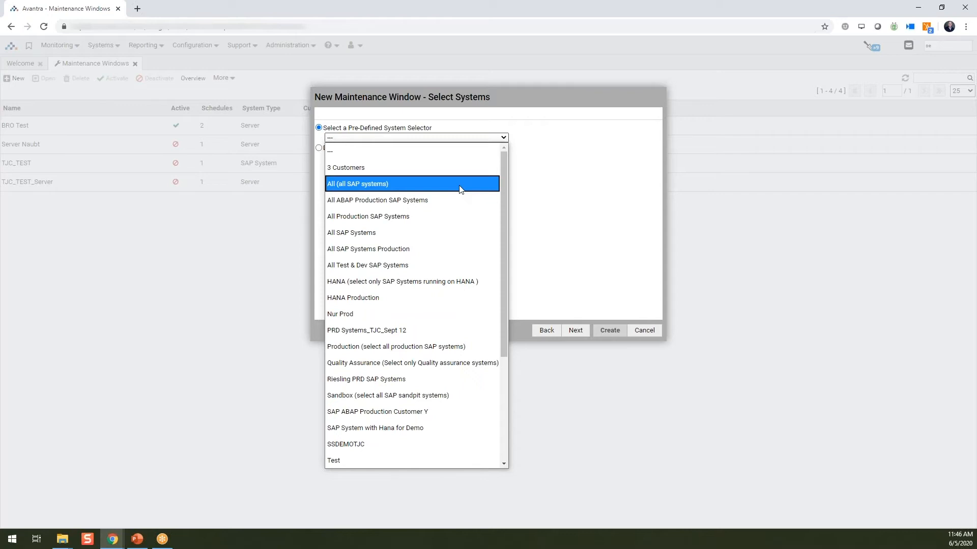
click(461, 190)
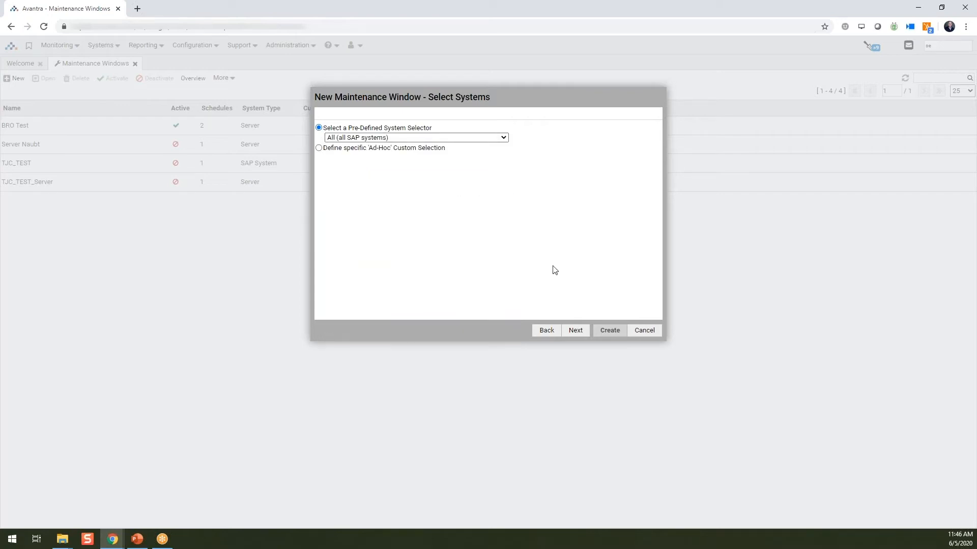
click(576, 331)
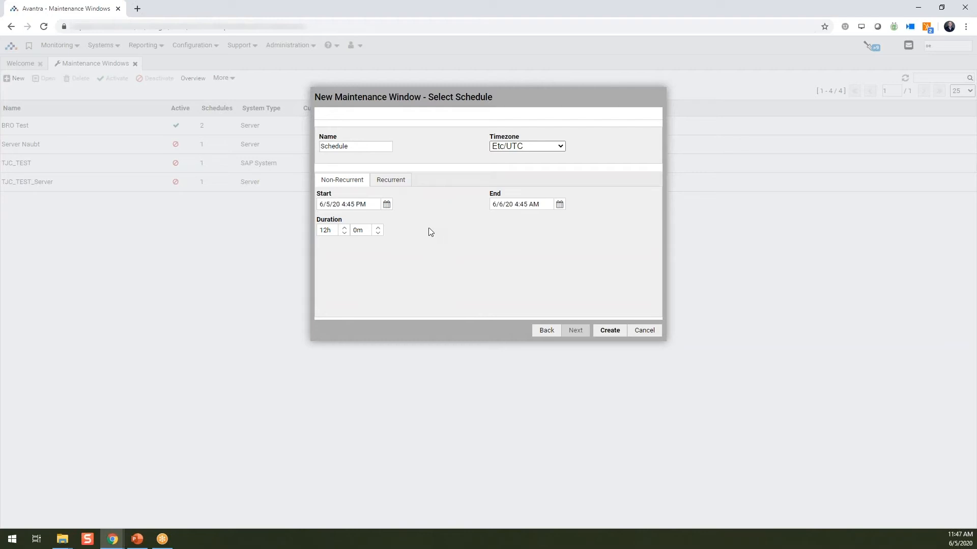
Step: Give the window a recurrent monthly schedule on the 3rd Saturday of every month and create it
click(392, 181)
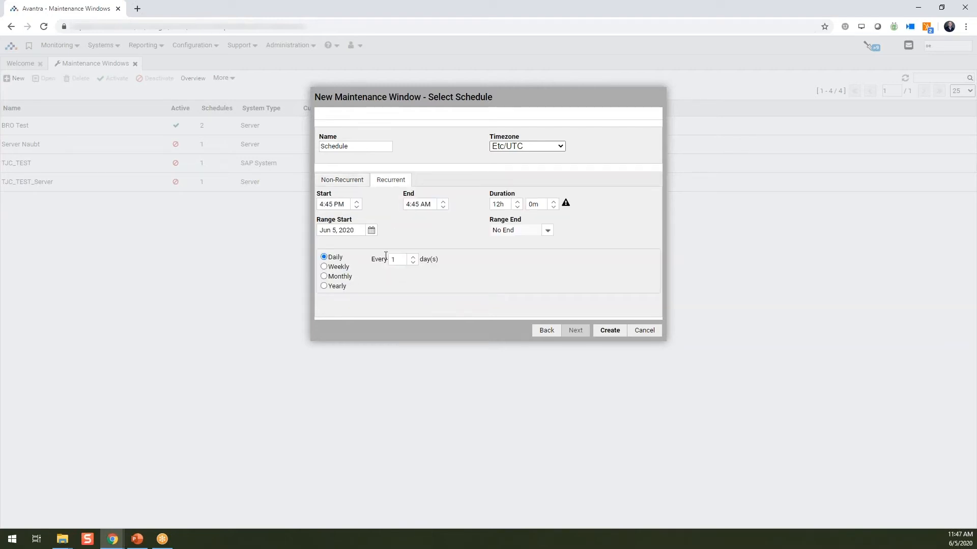
click(325, 277)
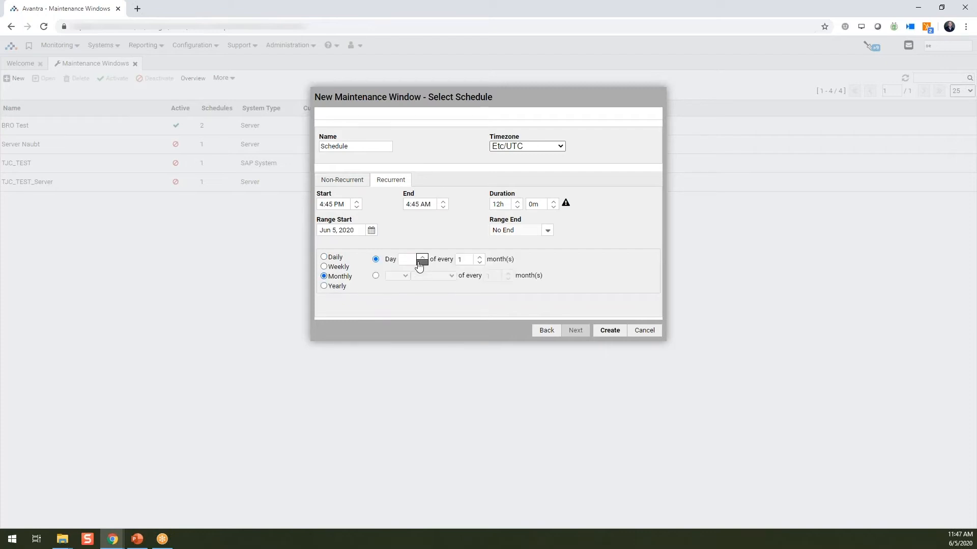
click(375, 275)
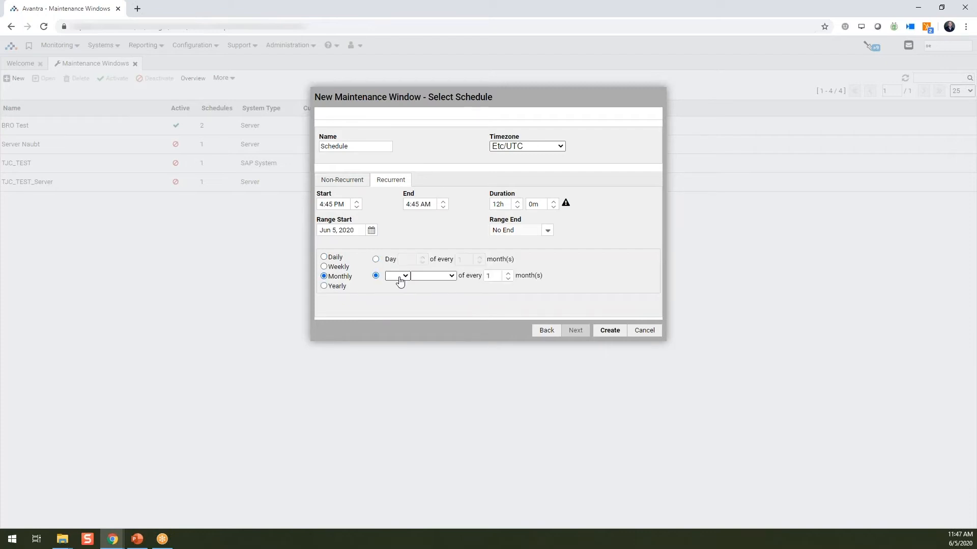
click(400, 281)
click(397, 320)
click(454, 277)
click(430, 368)
click(610, 331)
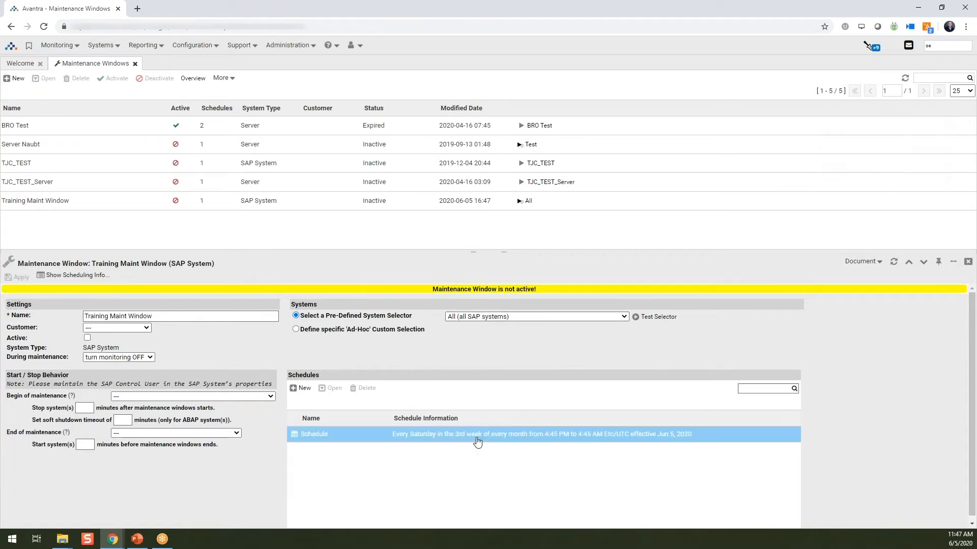
click(380, 438)
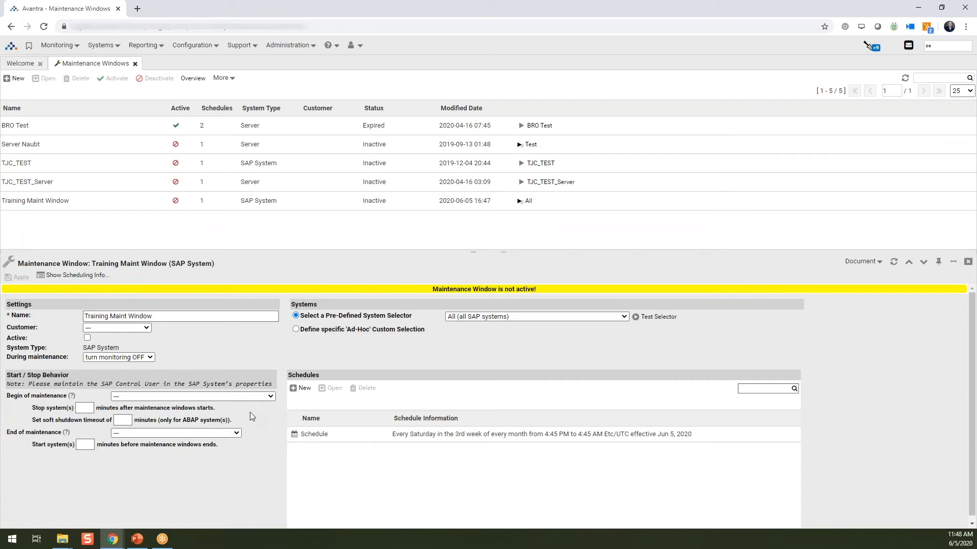
Step: Set the begin of maintenance to Stop SAP System and Database, 1 minute after the window starts
click(267, 397)
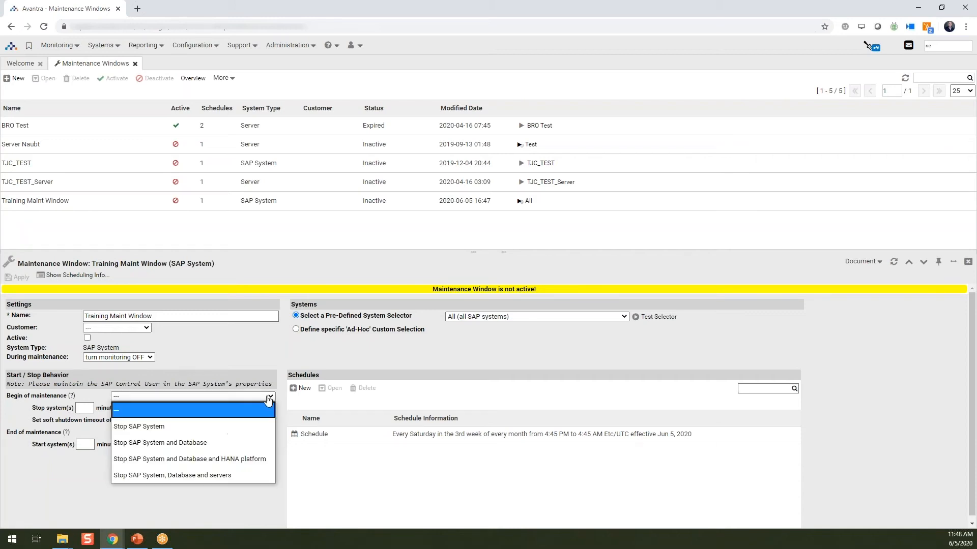
click(228, 443)
click(83, 407)
text(1)
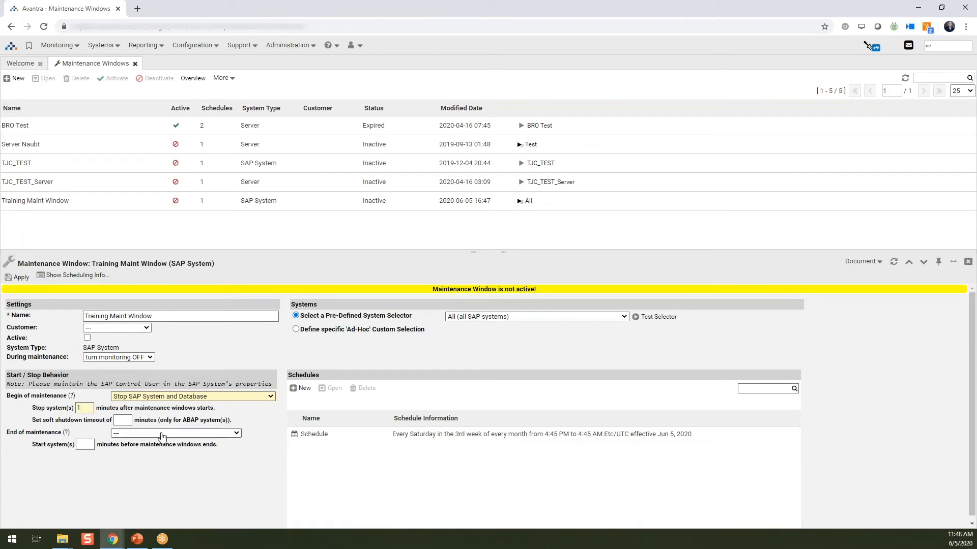
Step: Set the end of maintenance to Start SAP System and Database, 10 minutes before the window ends
click(90, 445)
text(10)
click(152, 435)
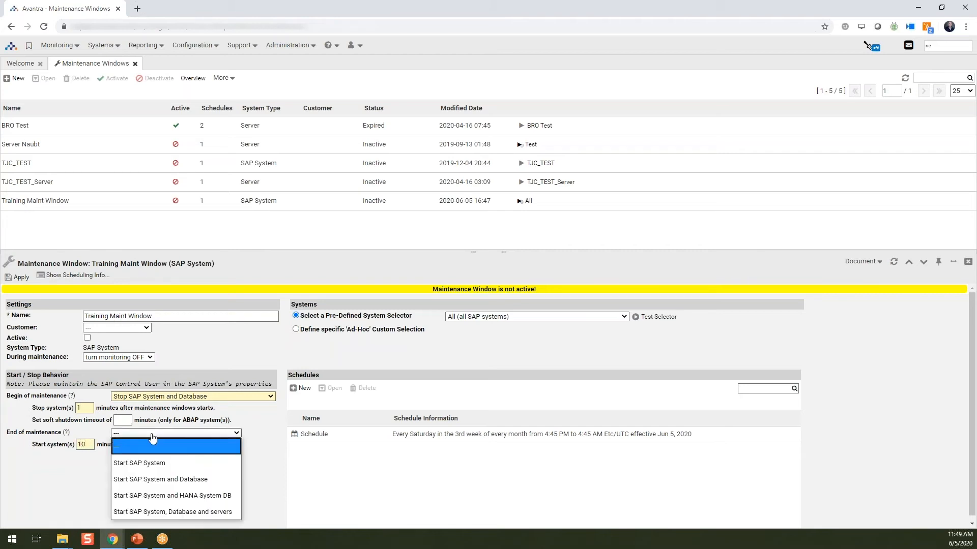
click(155, 480)
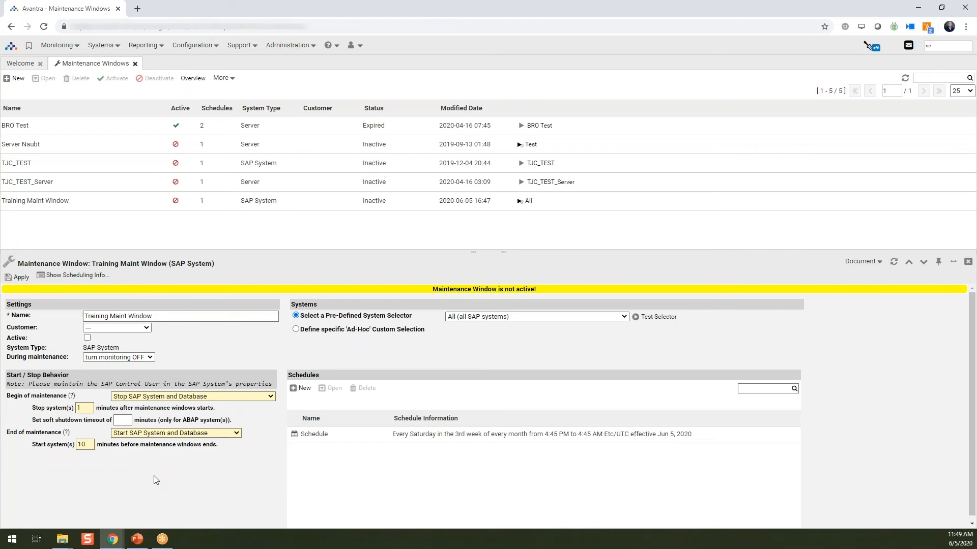
Step: Change the begin action to Stop SAP System, Database and servers, and the end action to Start SAP System, Database and servers
click(264, 398)
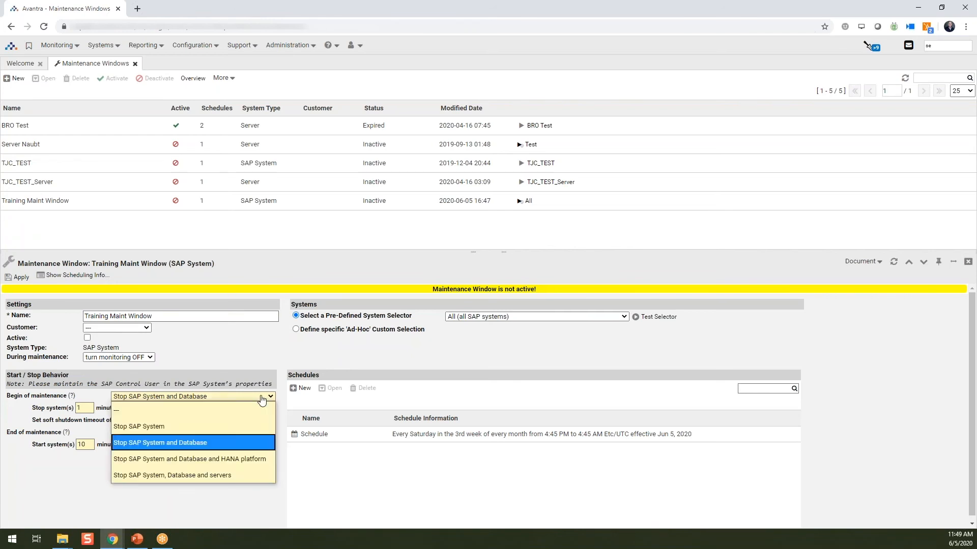
click(233, 475)
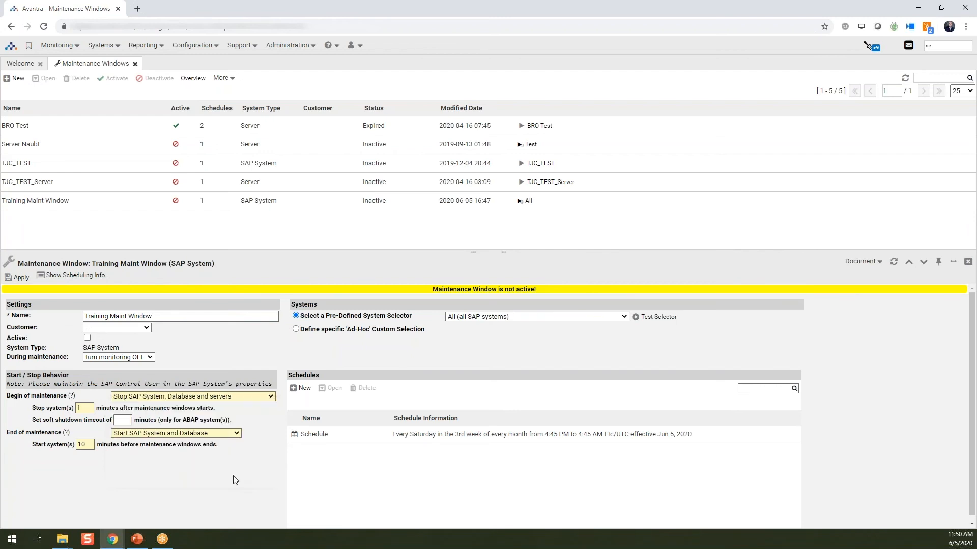
click(237, 434)
click(214, 512)
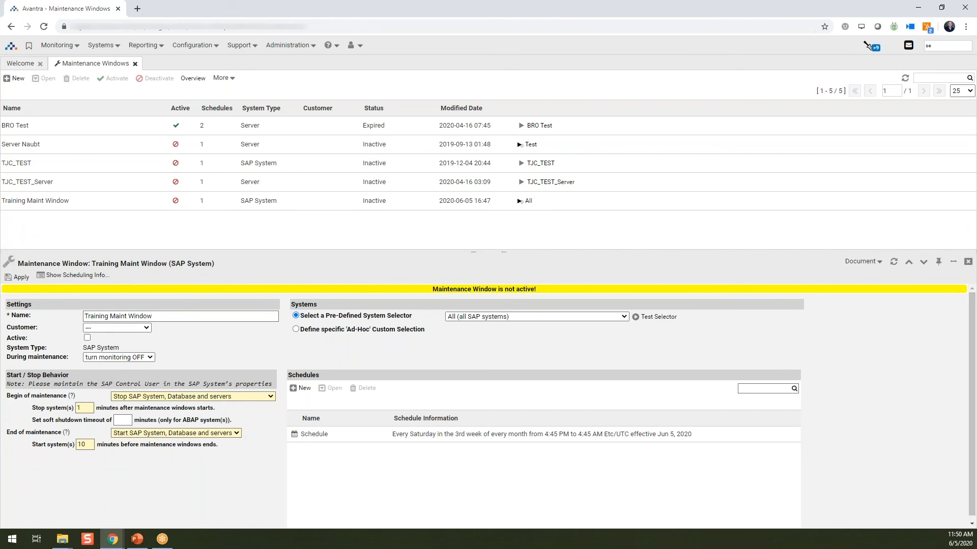